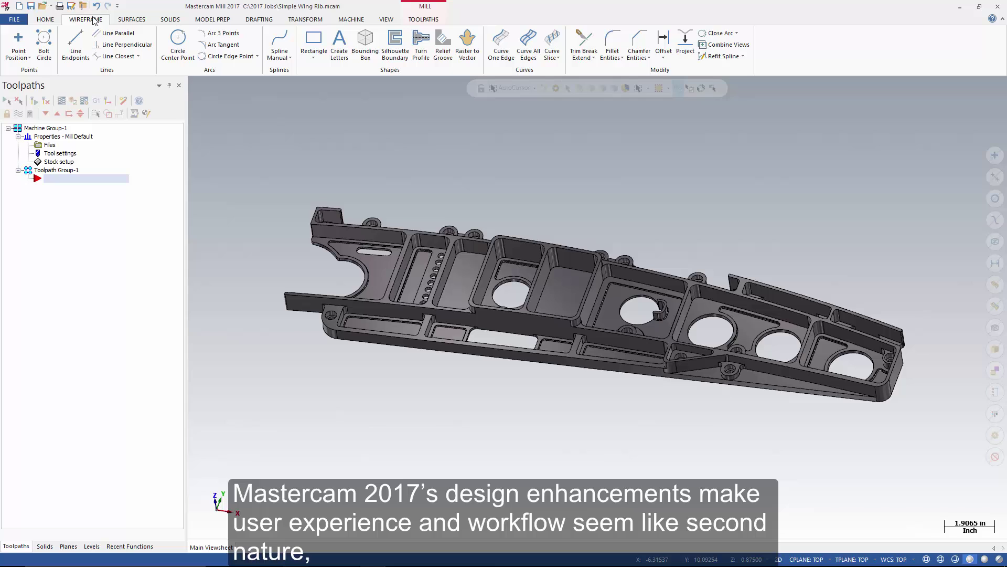
Move through the Surfaces and Model Prep tabs to Toolpaths, then expand the full 3D toolpath gallery.
click(132, 20)
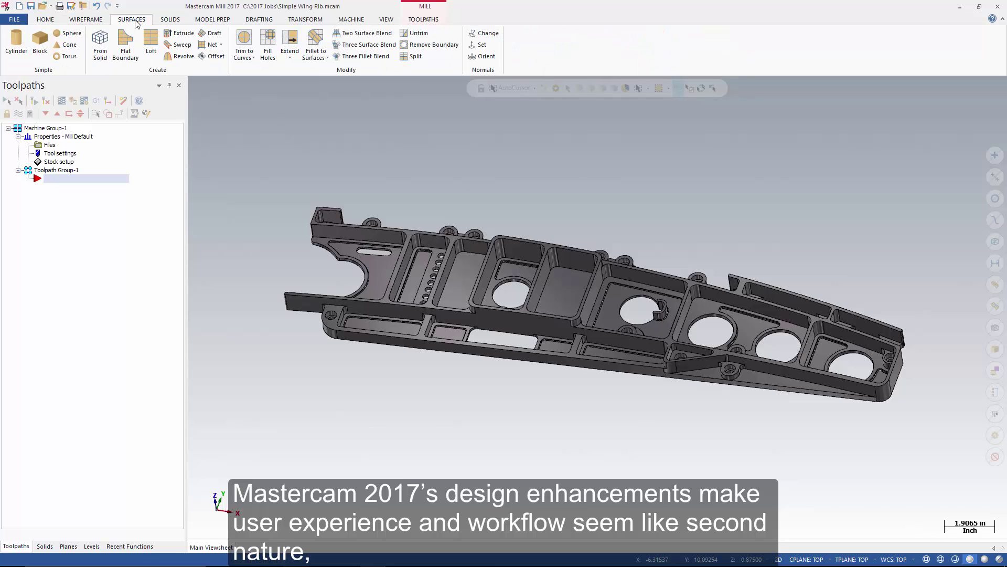
click(212, 20)
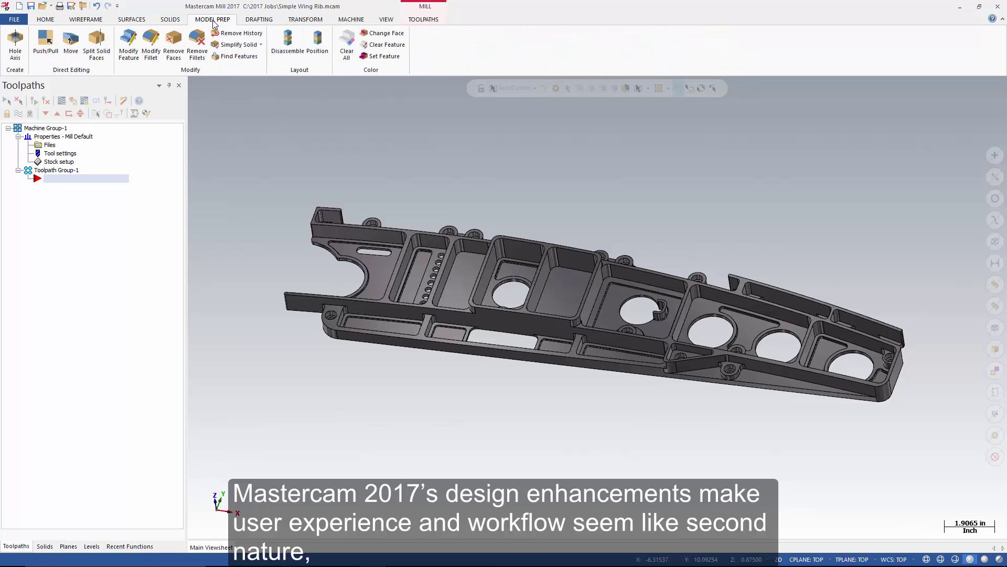
click(435, 21)
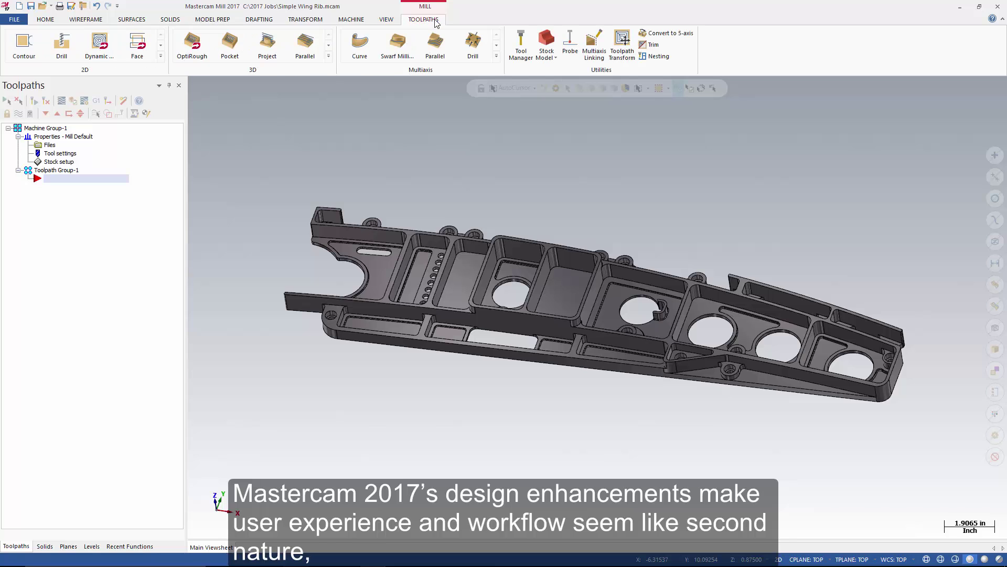
click(329, 57)
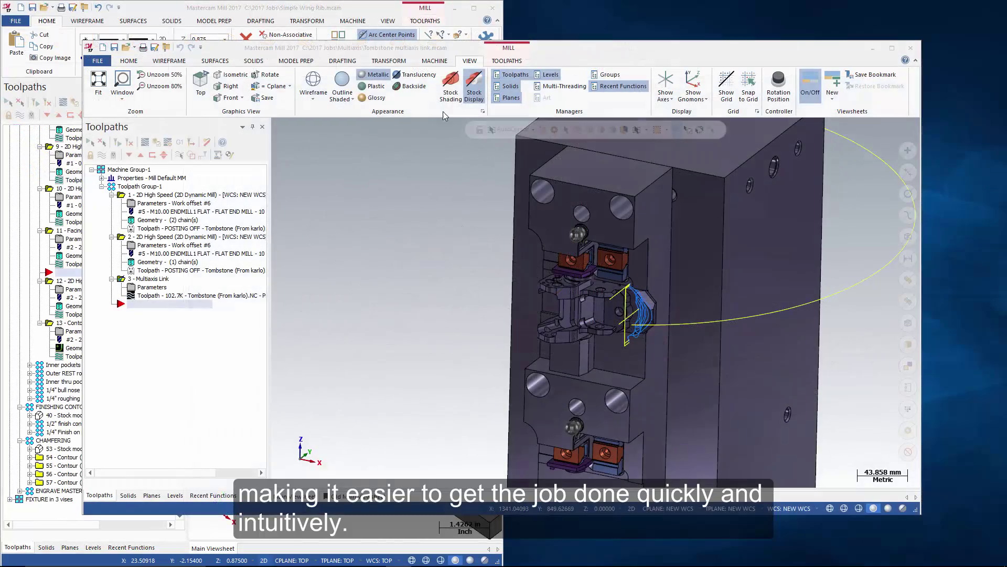
Move the Tombstone window aside and run Analyze Entity on two circular wing rib holes.
drag(455, 53, 1006, 204)
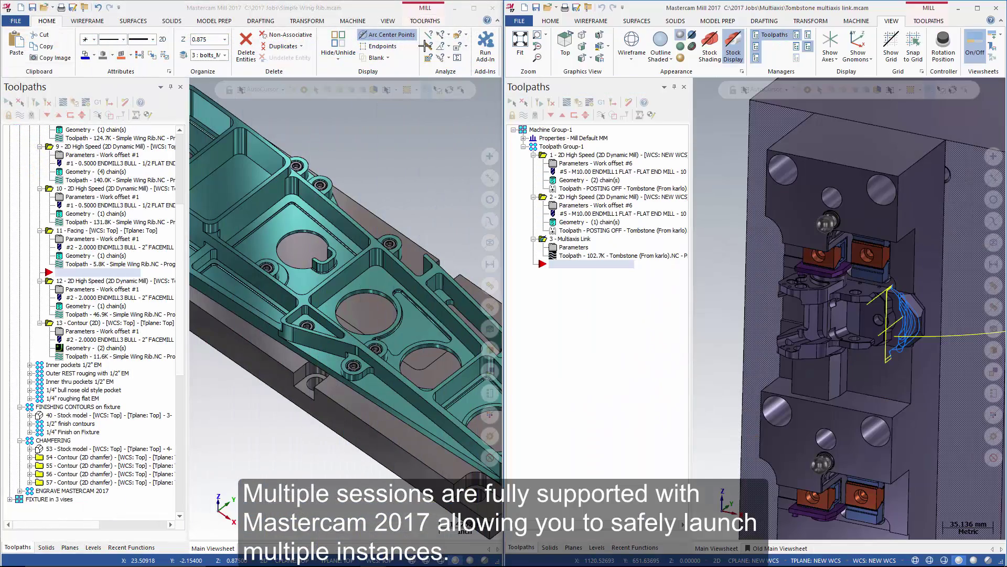
click(429, 36)
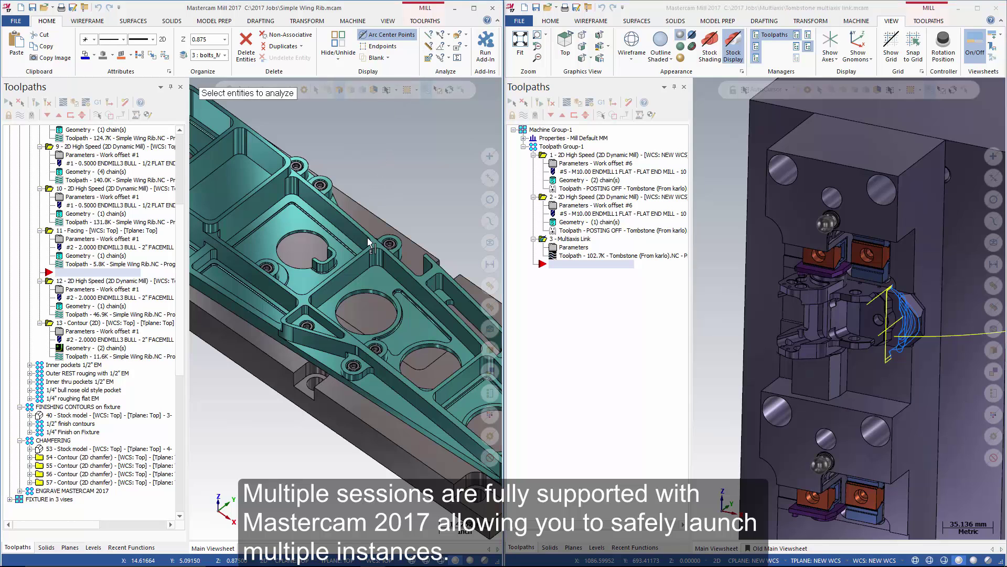
click(368, 293)
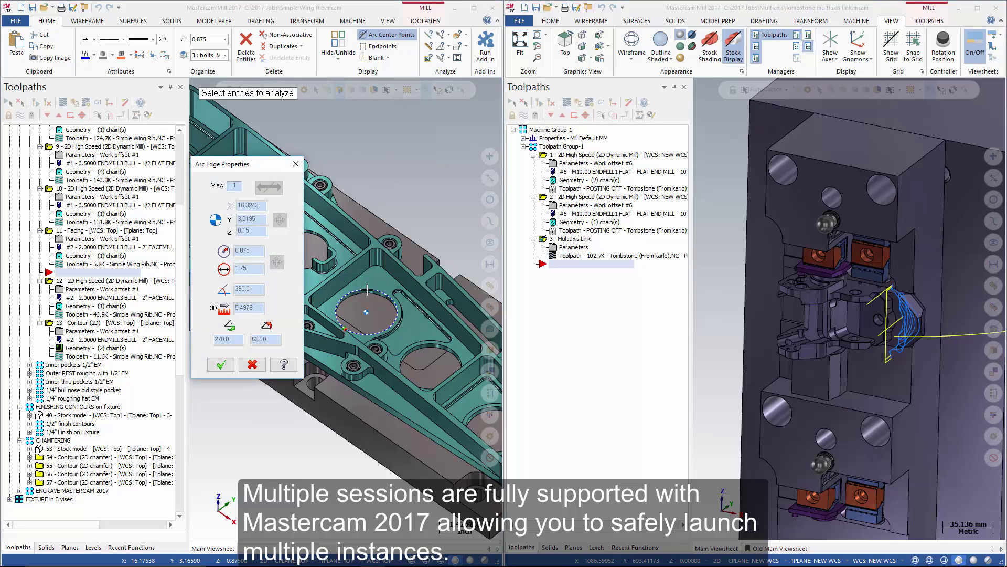
click(439, 349)
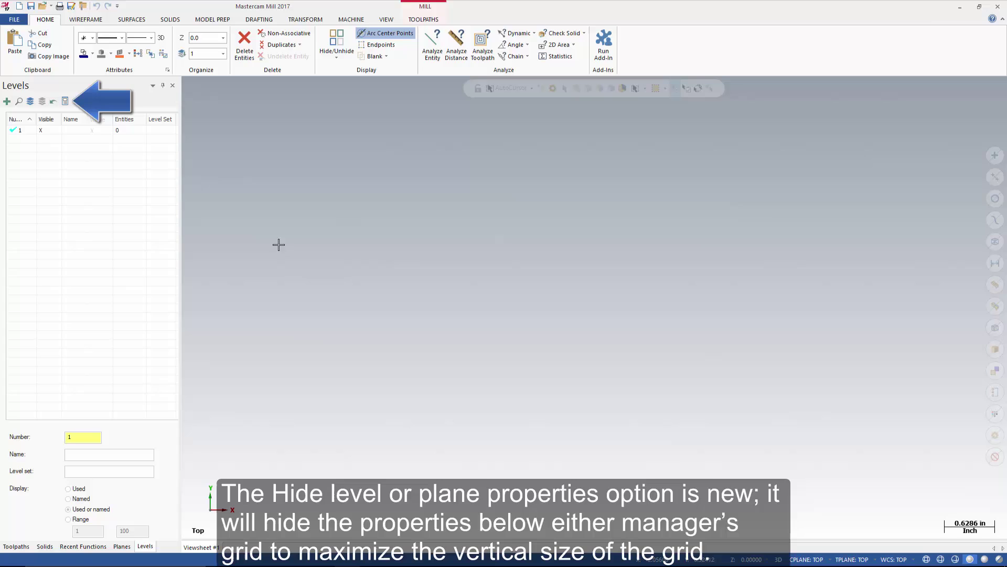
Hide and restore the level properties panel twice, leaving it shown below the grid.
click(65, 101)
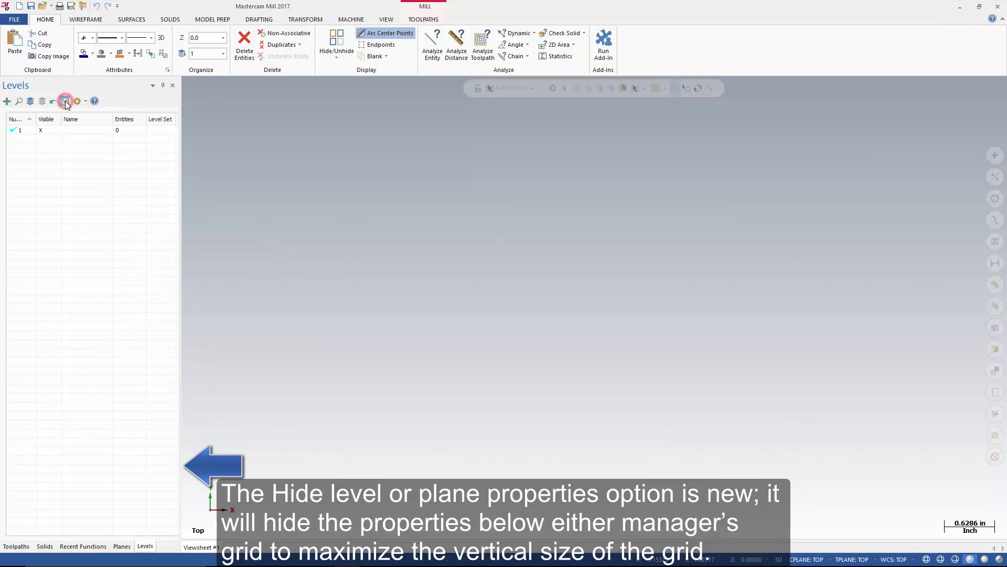
click(65, 101)
click(65, 102)
click(65, 101)
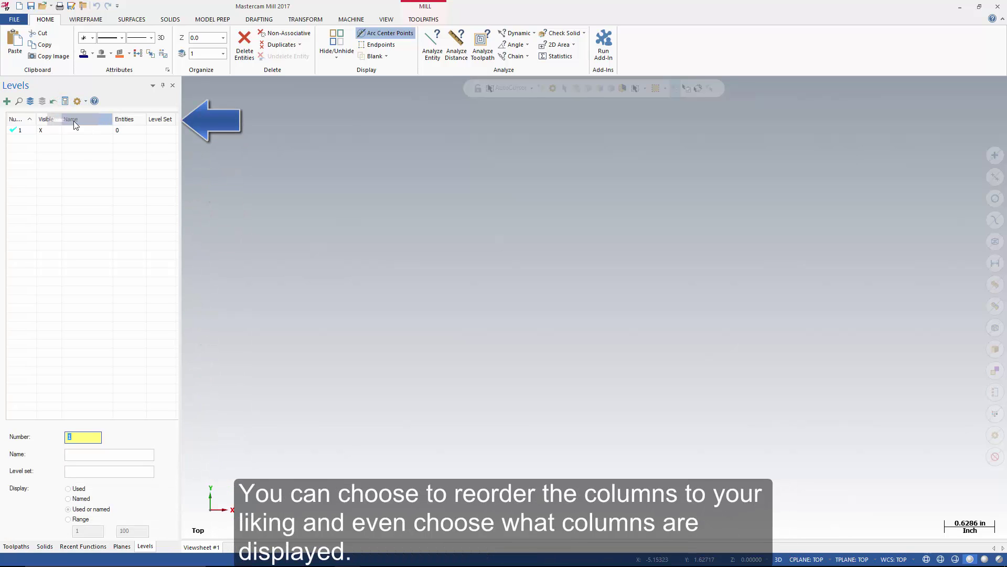
Move the Name column ahead of Visible and hide the Level Set column.
drag(28, 122, 31, 120)
right_click(156, 120)
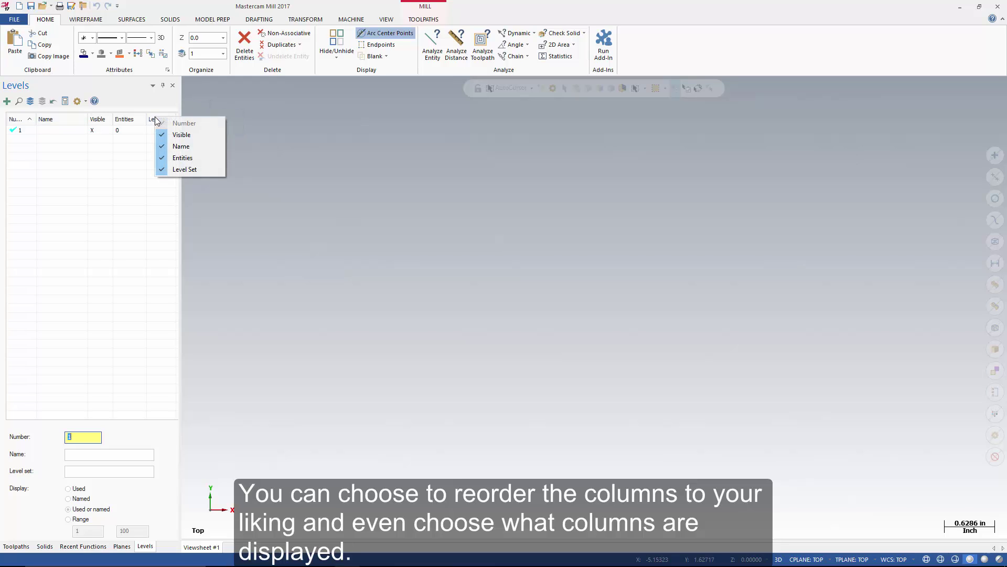
click(178, 170)
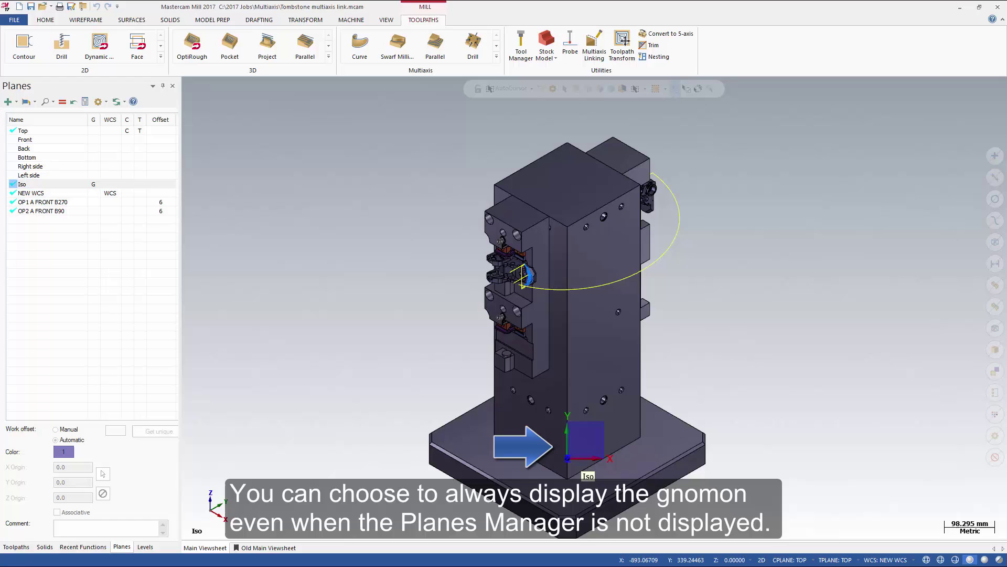
View the tombstone from the Back and Isometric planes, then select OP1 A FRONT B270.
click(93, 148)
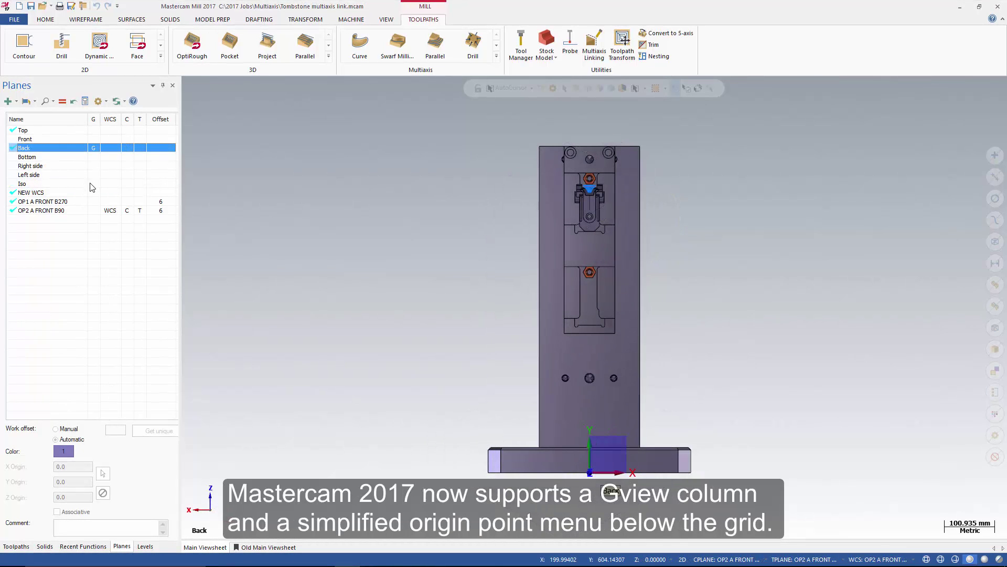
click(92, 184)
click(95, 201)
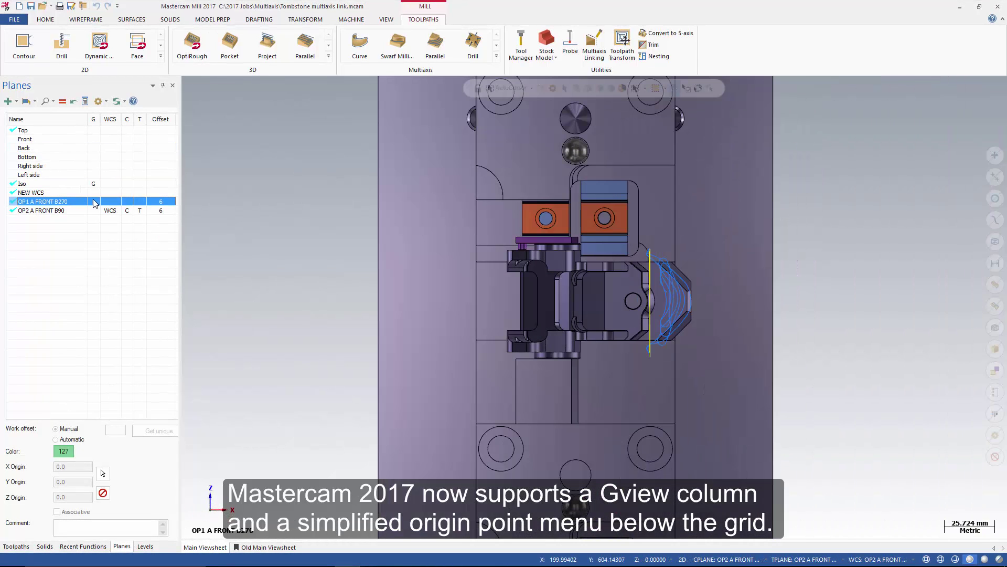
Make OP2 A FRONT B90 the graphics view and turn on Cplane follows Gview.
click(94, 210)
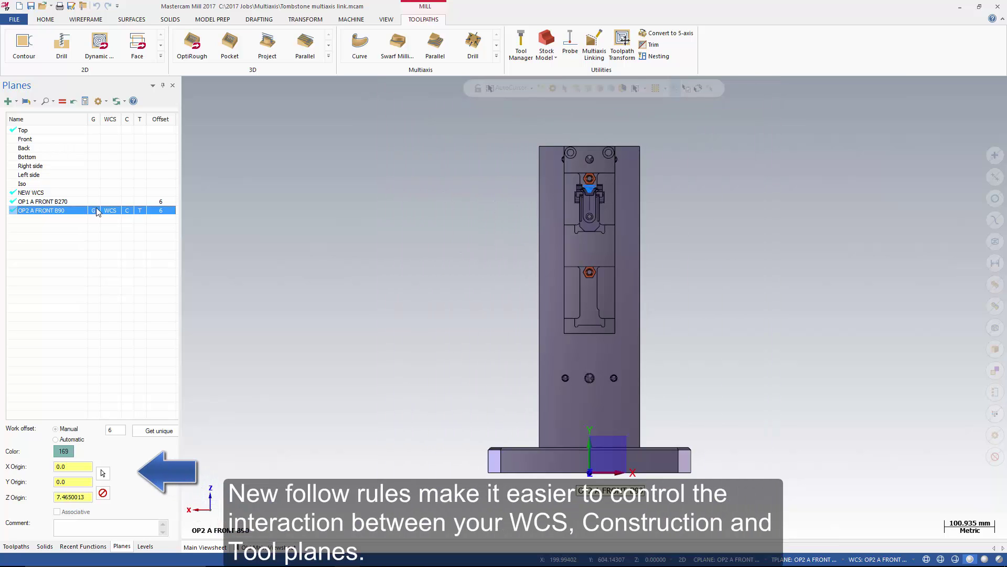
click(124, 102)
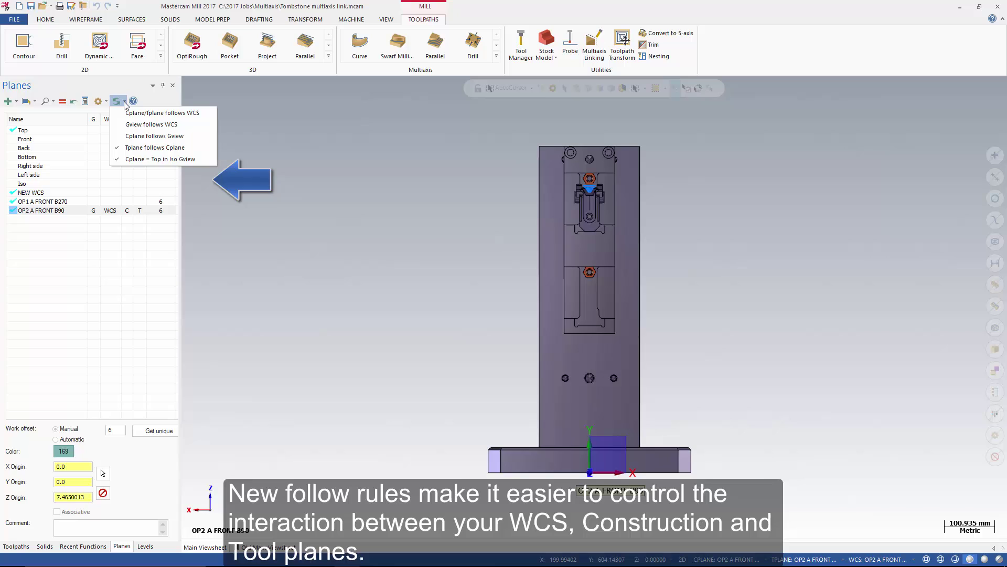
click(150, 138)
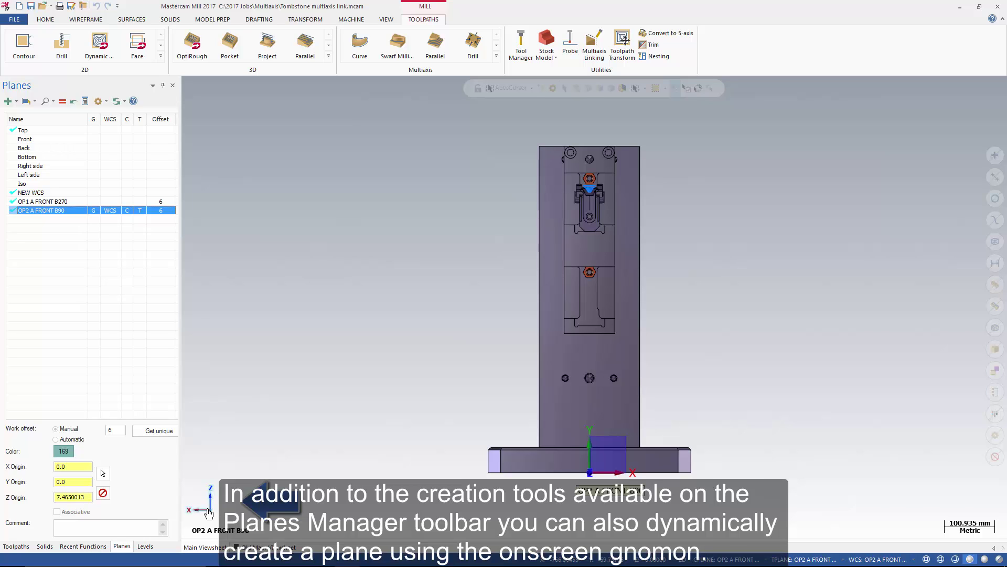
Start a Dynamic Plane from the view gnomon and anchor its origin on the tombstone's top edge.
click(208, 513)
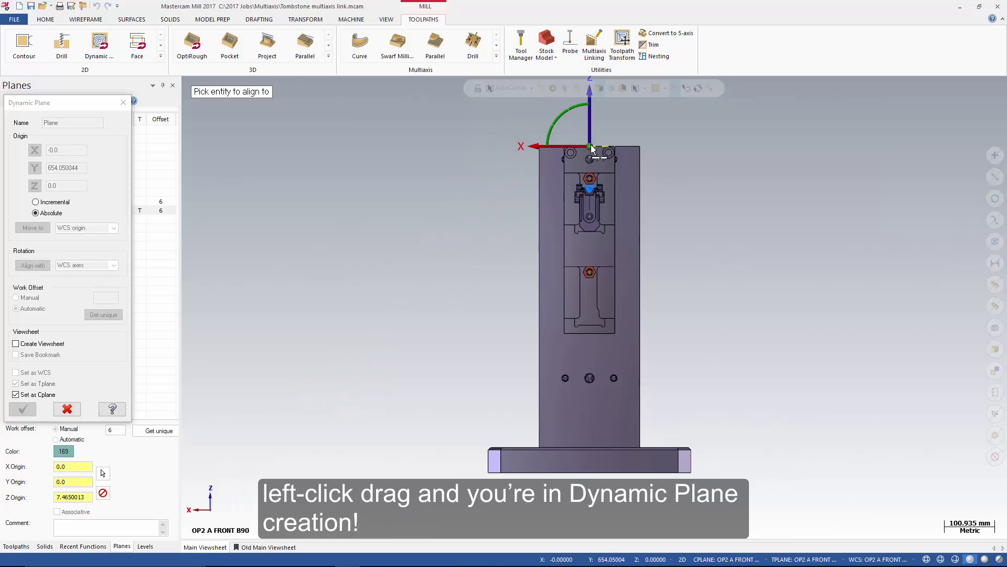
click(592, 149)
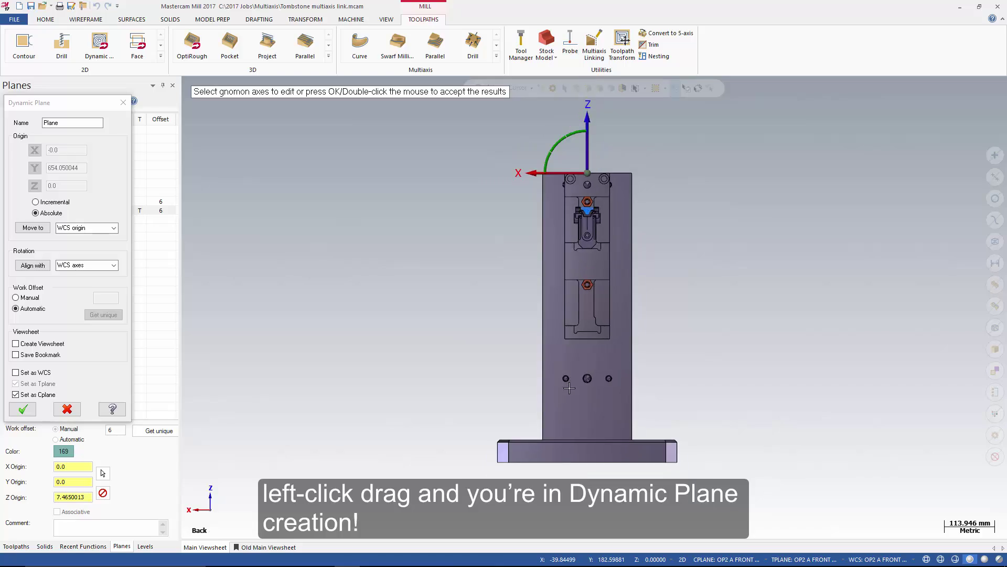
scroll(570, 389, down, 1)
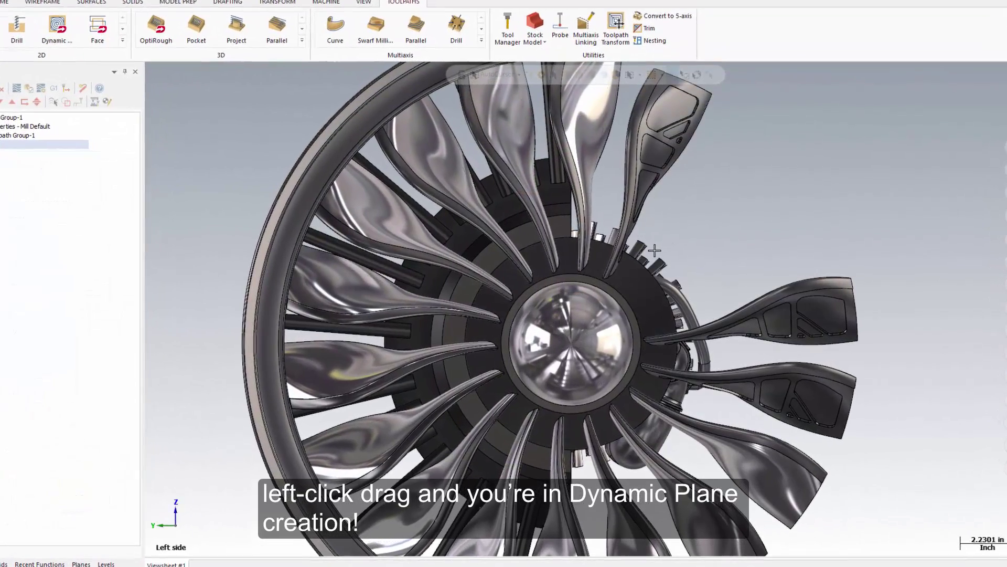
Switch the STL model to Outline Shaded display and orbit it to show the right flange.
mouse_move(655, 251)
middle_down()
mouse_move(514, 265)
mouse_move(355, 227)
mouse_move(174, 229)
middle_up()
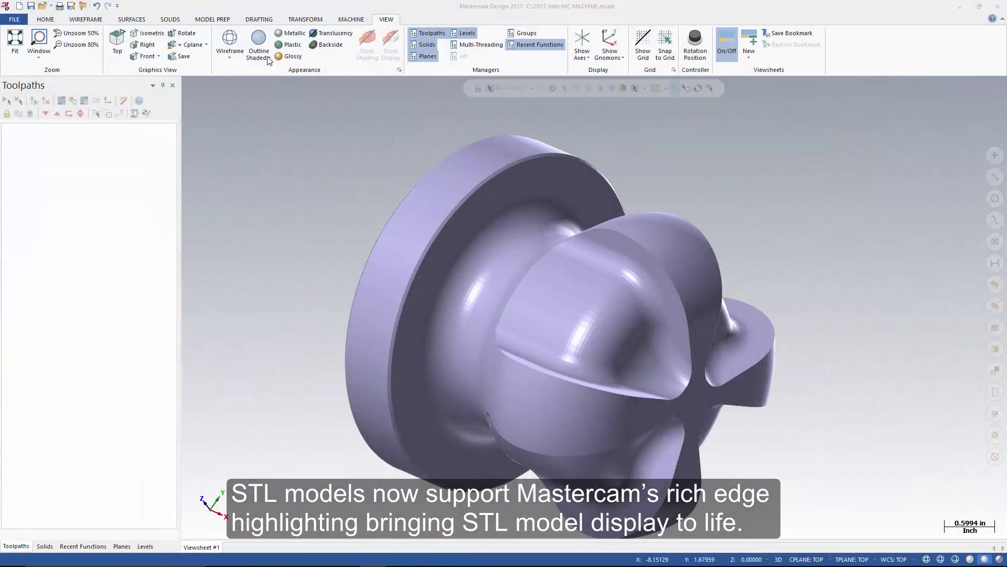
click(265, 52)
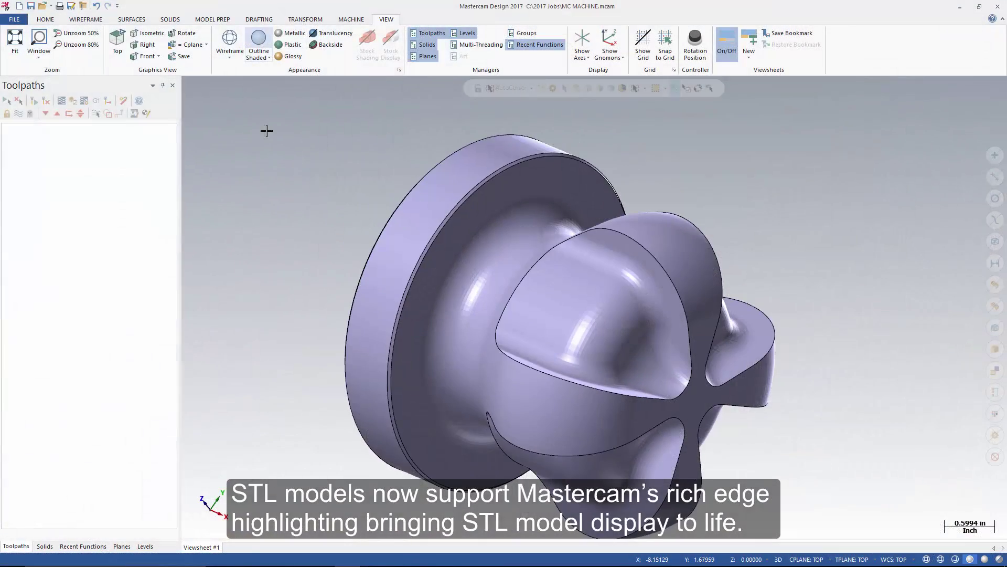
middle_drag(471, 271, 505, 278)
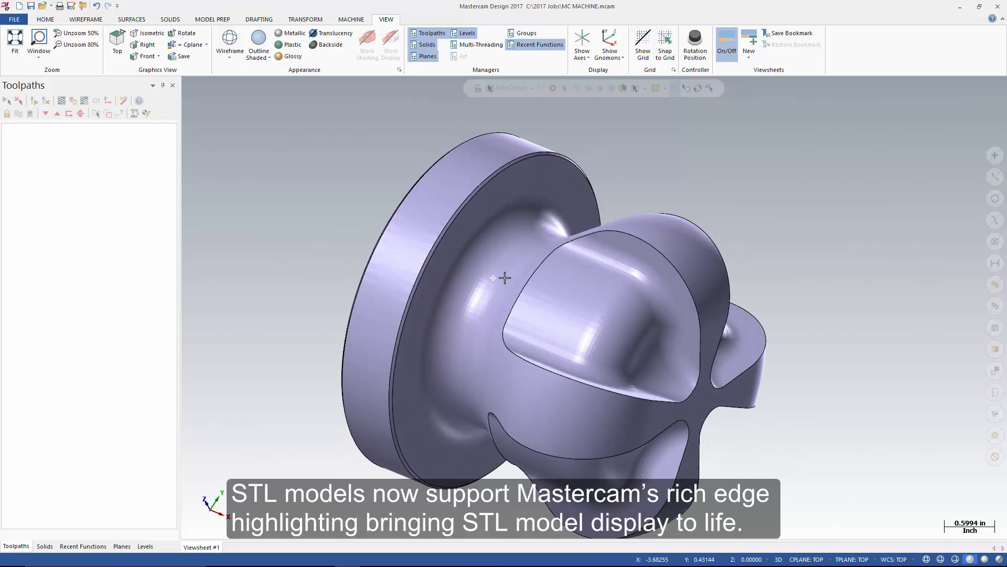
mouse_move(421, 270)
middle_down()
mouse_move(255, 279)
mouse_move(360, 272)
middle_up()
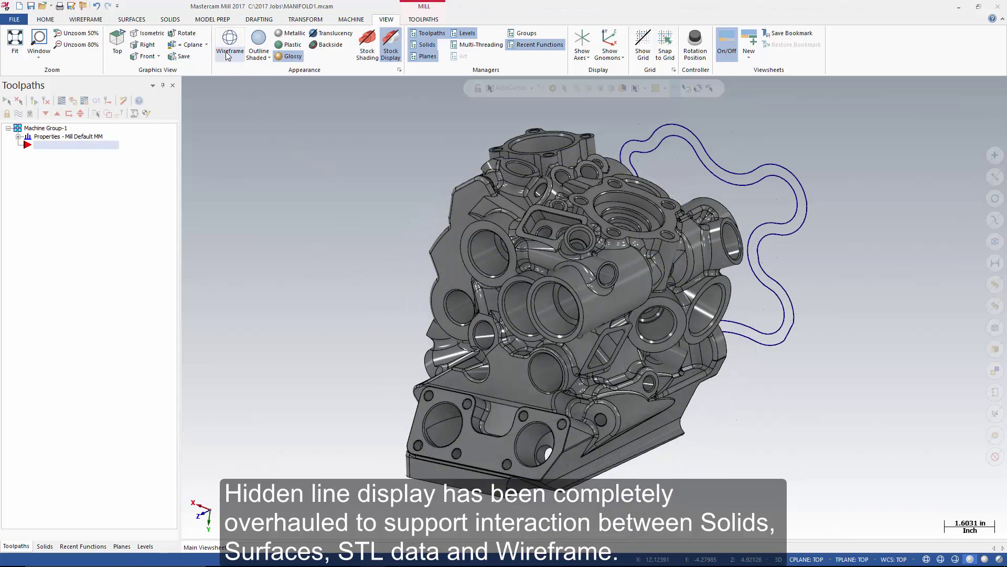
Set the wireframe display to No Hidden and orbit the manifold to a new angle.
click(228, 54)
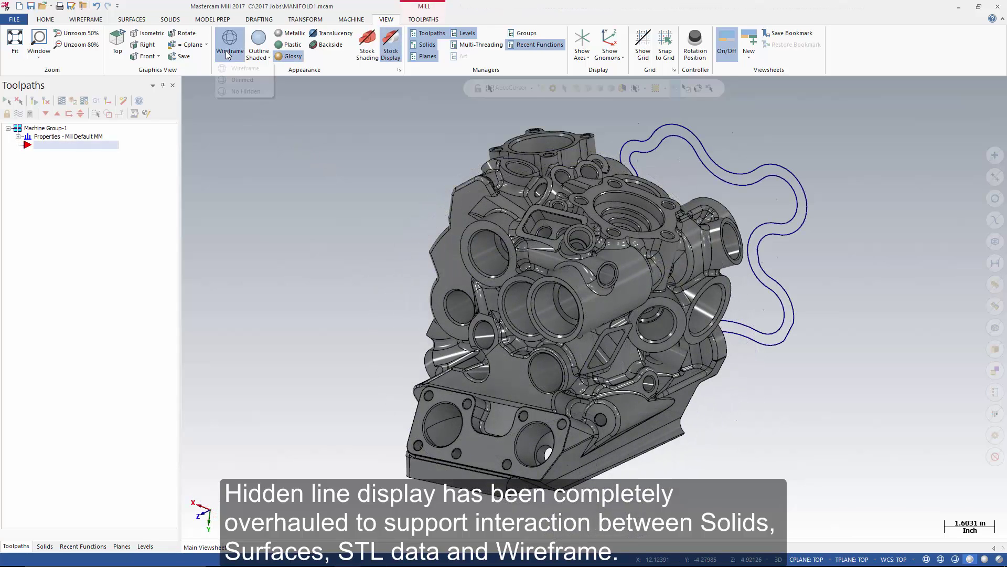
click(238, 92)
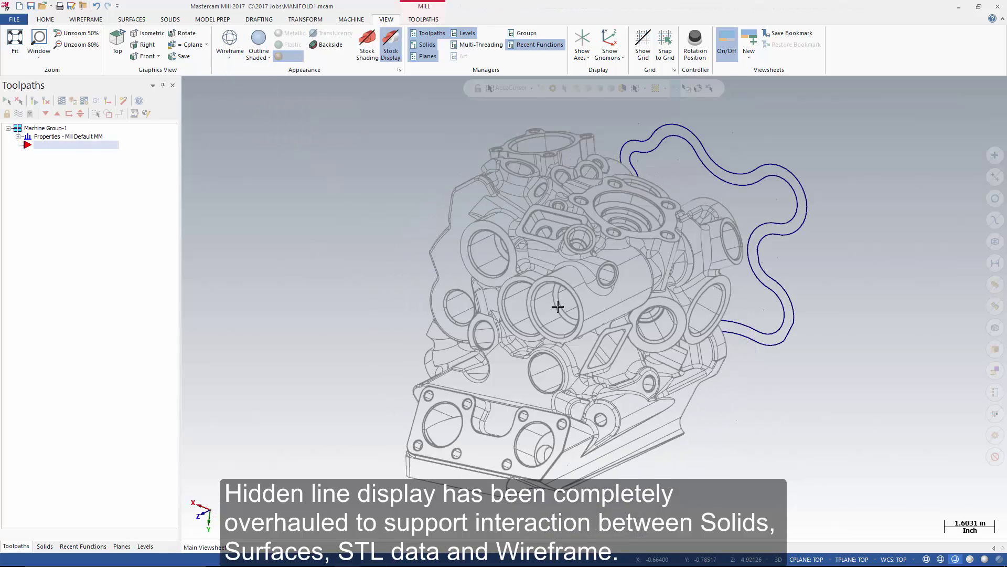
middle_drag(562, 336, 367, 312)
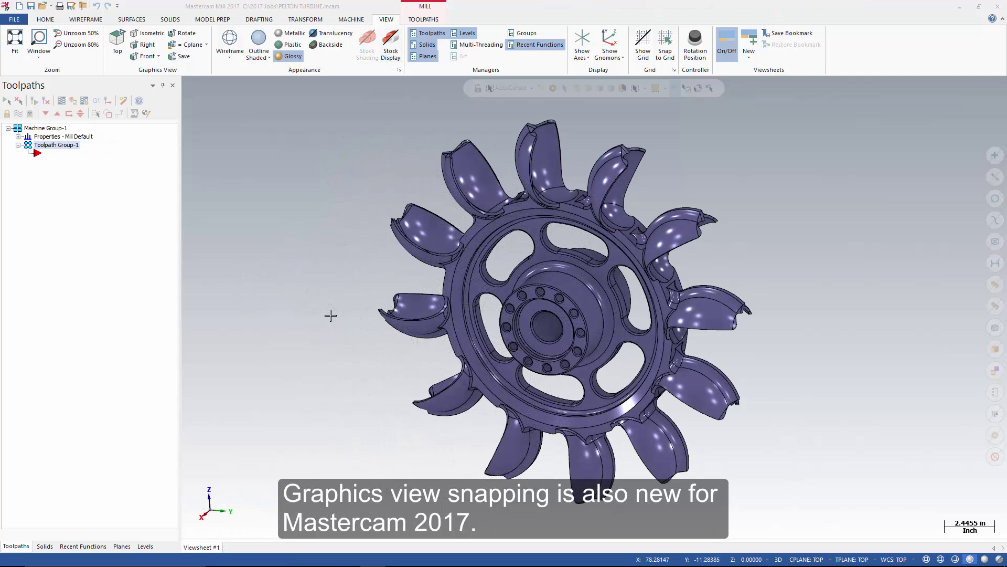
Orbit the turbine, snap it to the nearest standard view with S, then orbit to a tilted view.
middle_drag(512, 324, 623, 314)
key(s)
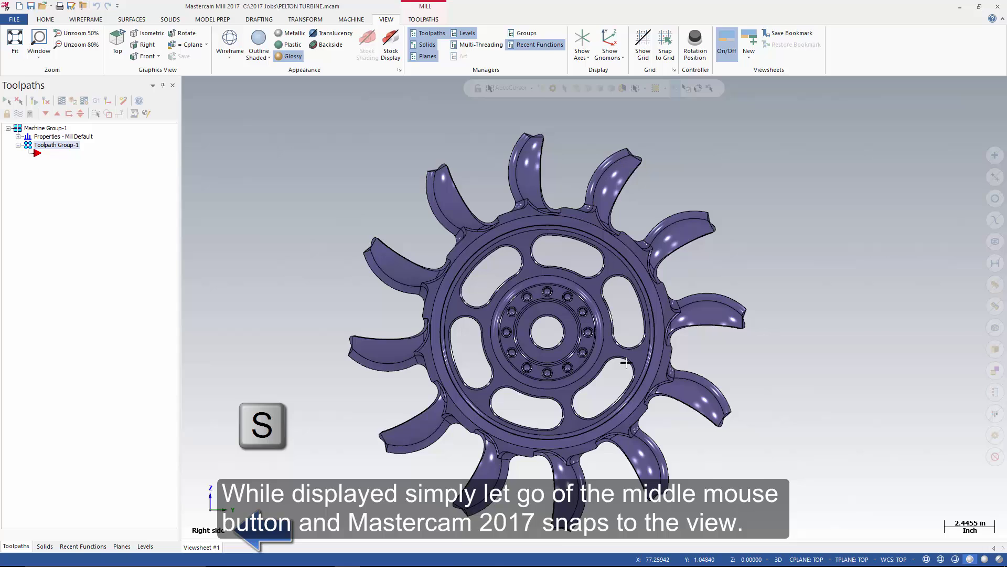
mouse_move(751, 405)
middle_down()
mouse_move(498, 346)
mouse_move(402, 347)
middle_up()
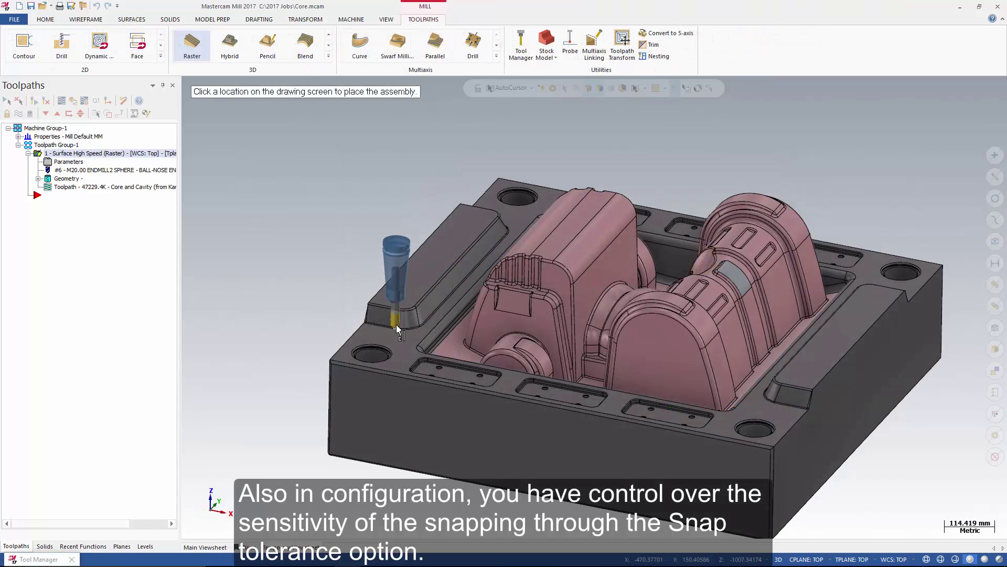
Place the ball-nose tool assembly on the core in Front view and adjust its stick-out.
click(395, 324)
right_click(431, 328)
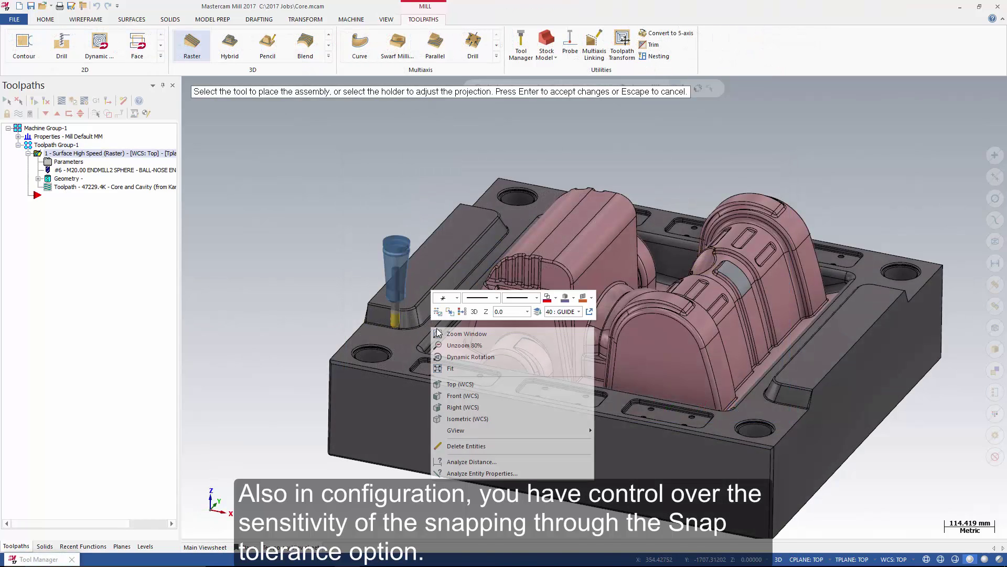
click(463, 399)
key(alt+2)
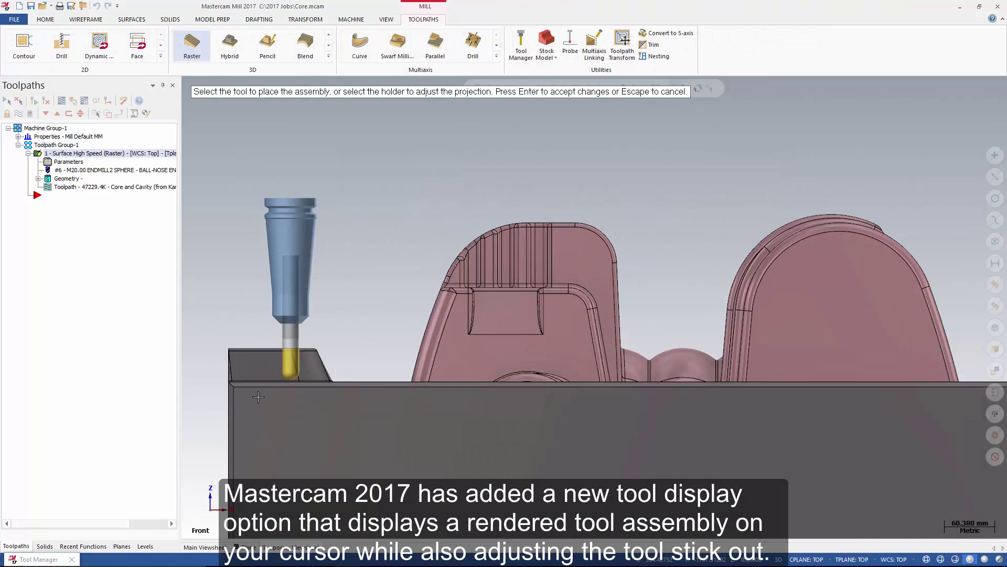
click(294, 367)
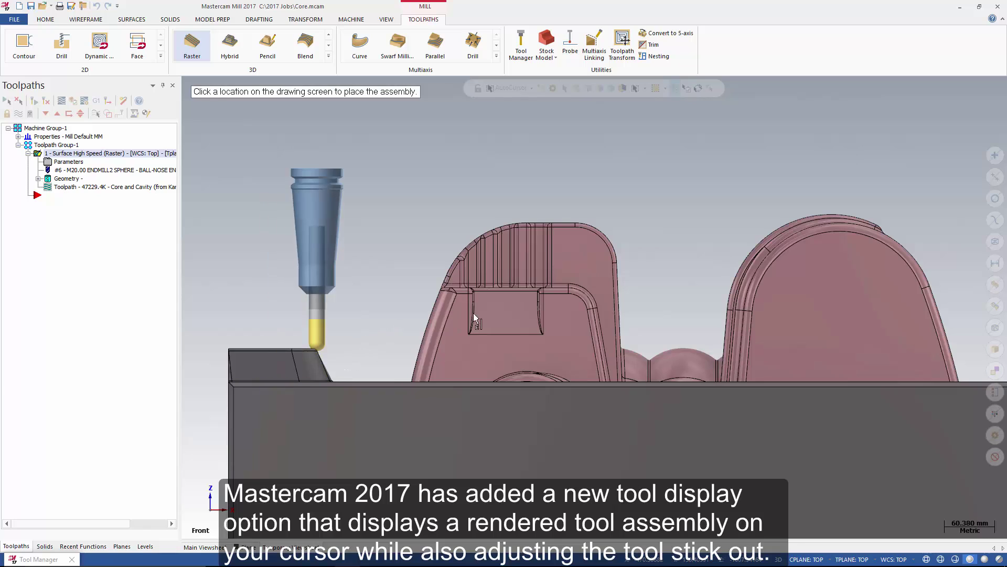
click(508, 291)
click(509, 210)
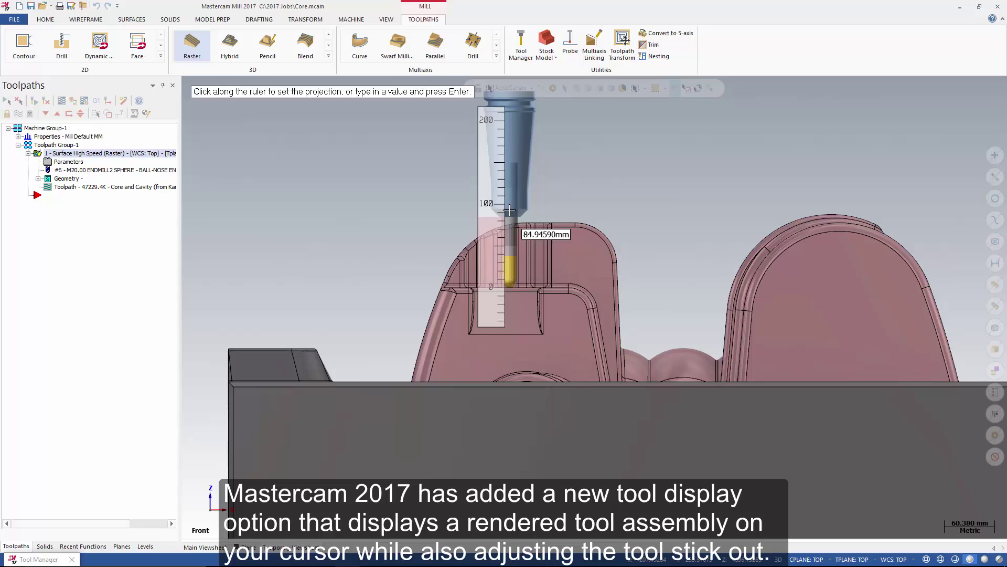
click(509, 210)
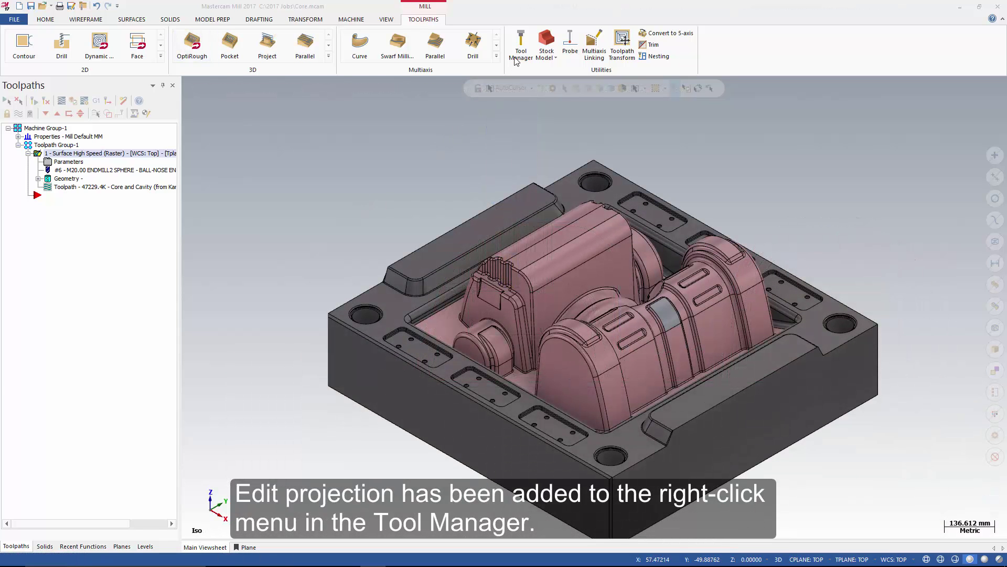
Start Edit projection on the first tool from the Tool Manager list.
click(521, 43)
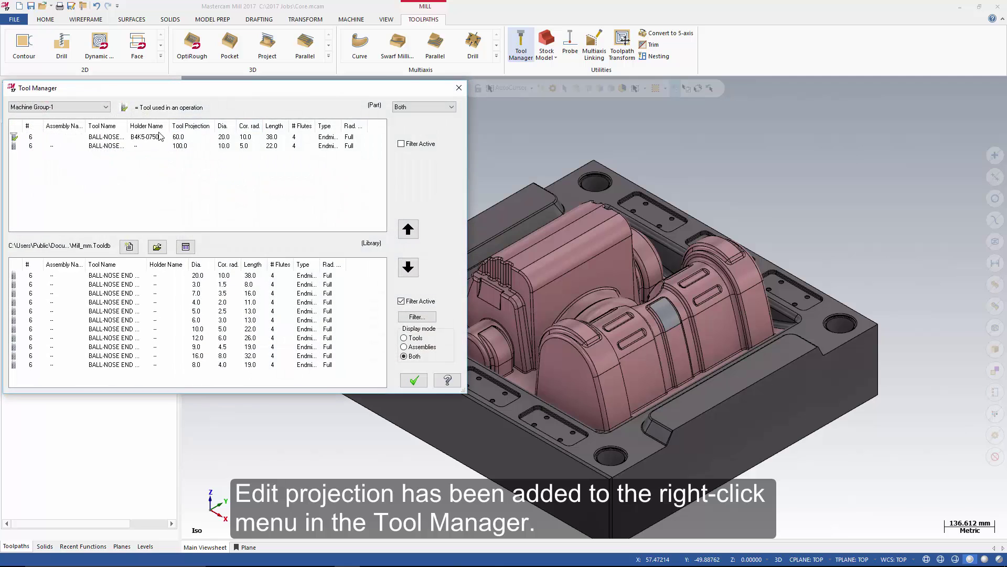
right_click(110, 140)
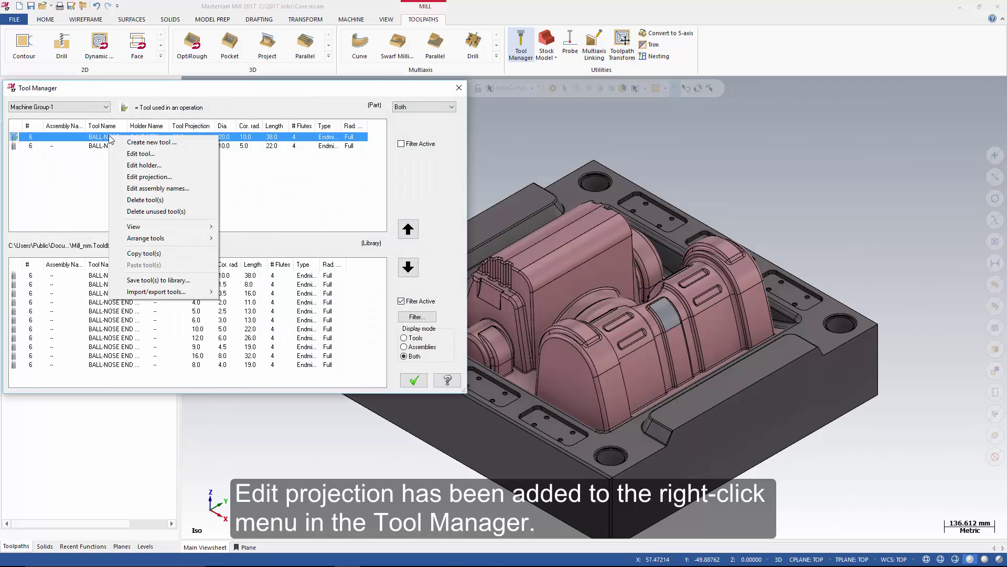
click(148, 177)
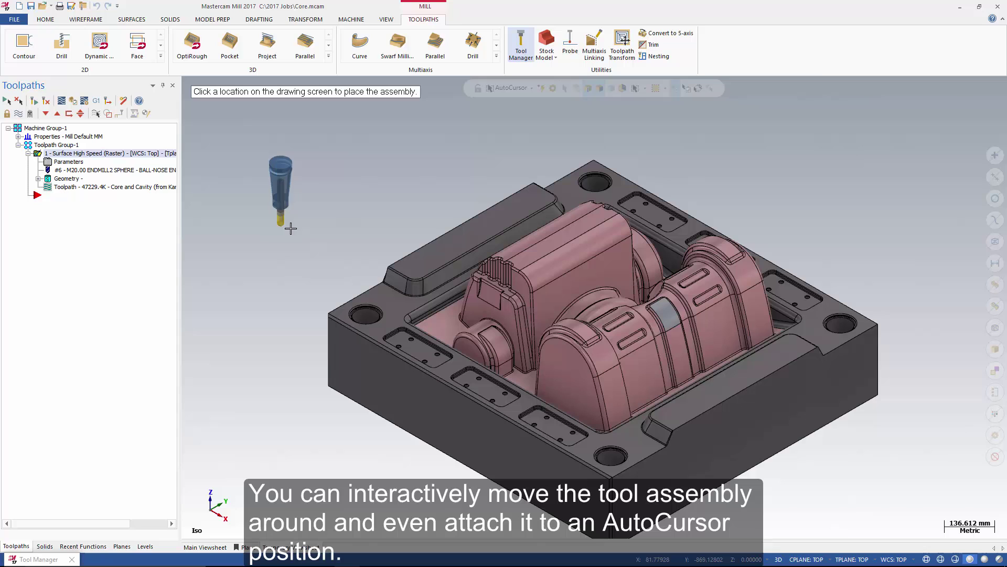
In Front (WCS) view, set the first tool's projection to 100 mm, reposition it at the rib corner, and accept.
right_click(361, 233)
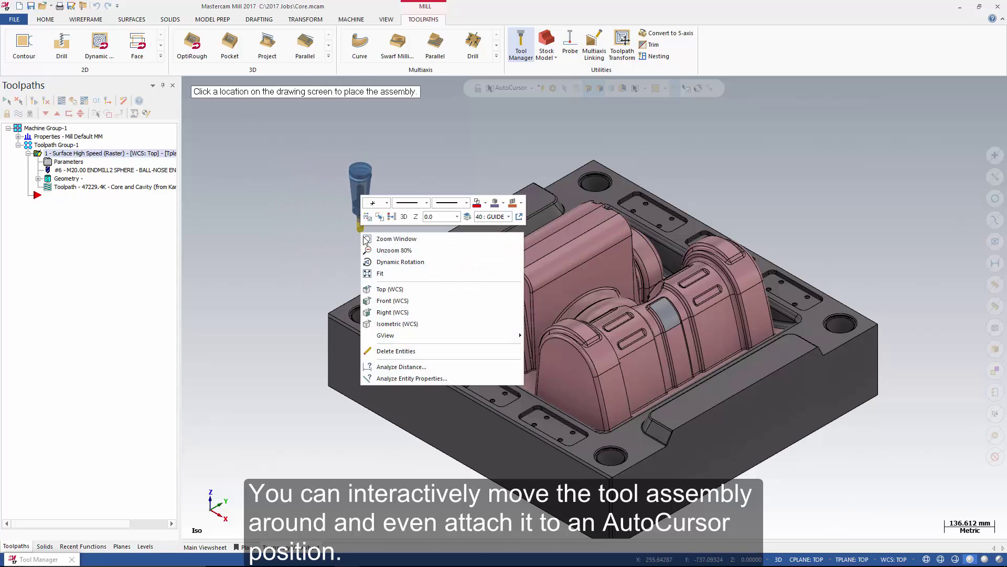
click(391, 301)
scroll(450, 344, up, 3)
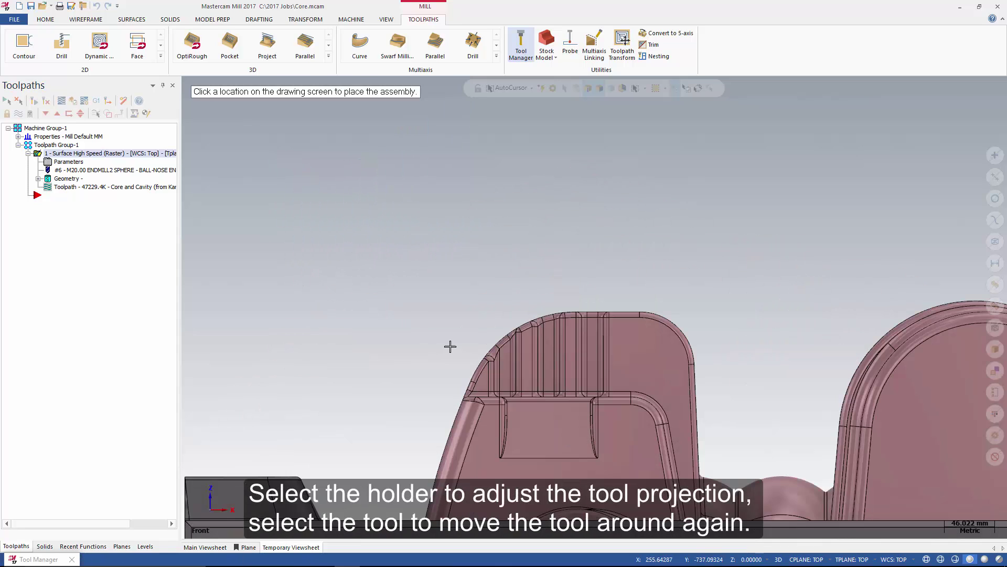
click(540, 404)
click(541, 273)
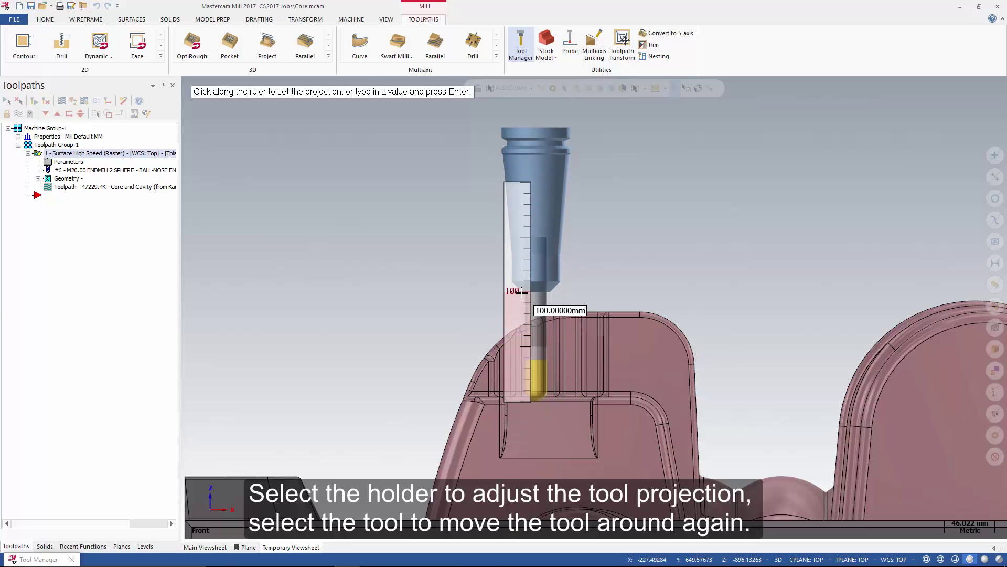
click(521, 292)
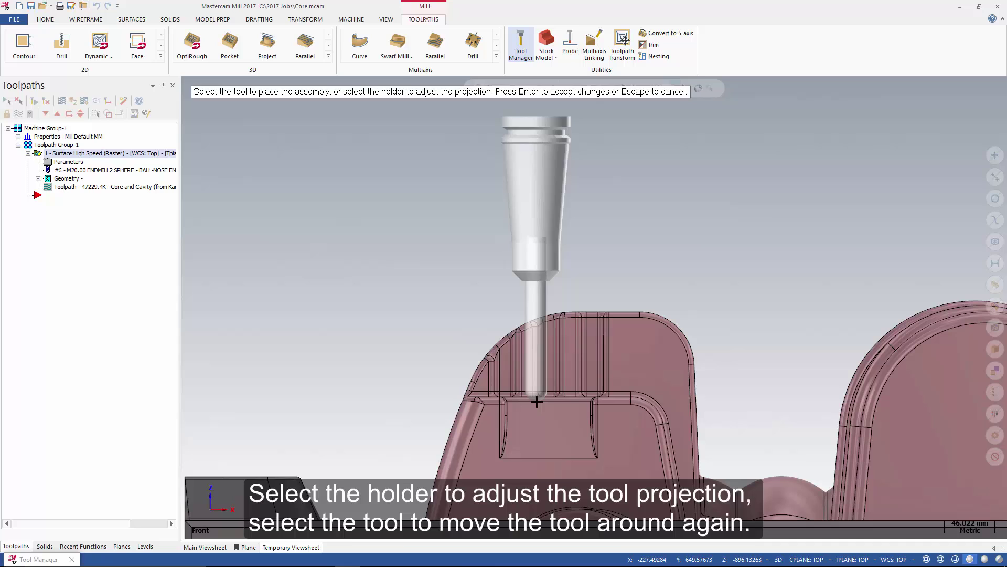
click(553, 294)
click(619, 401)
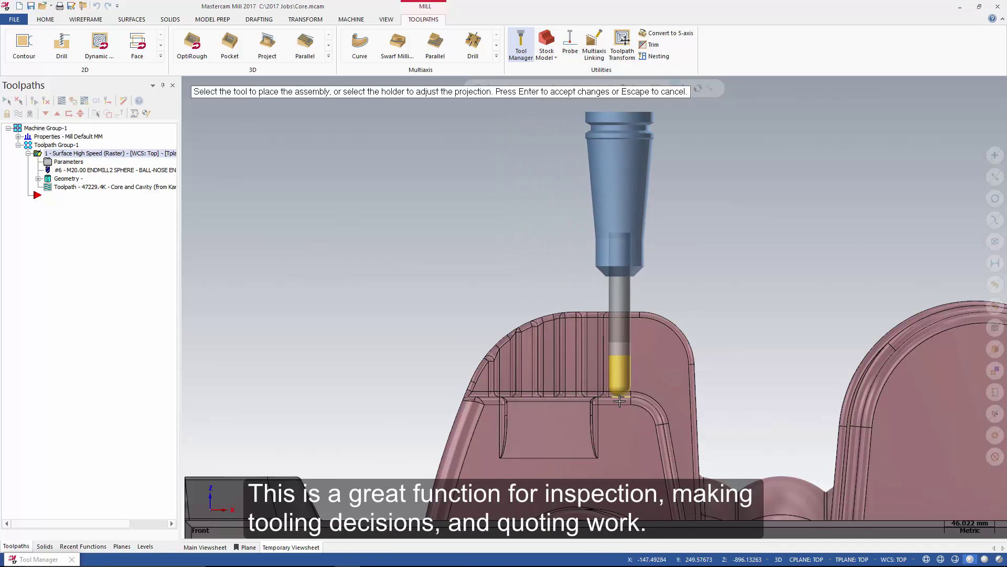
key(Return)
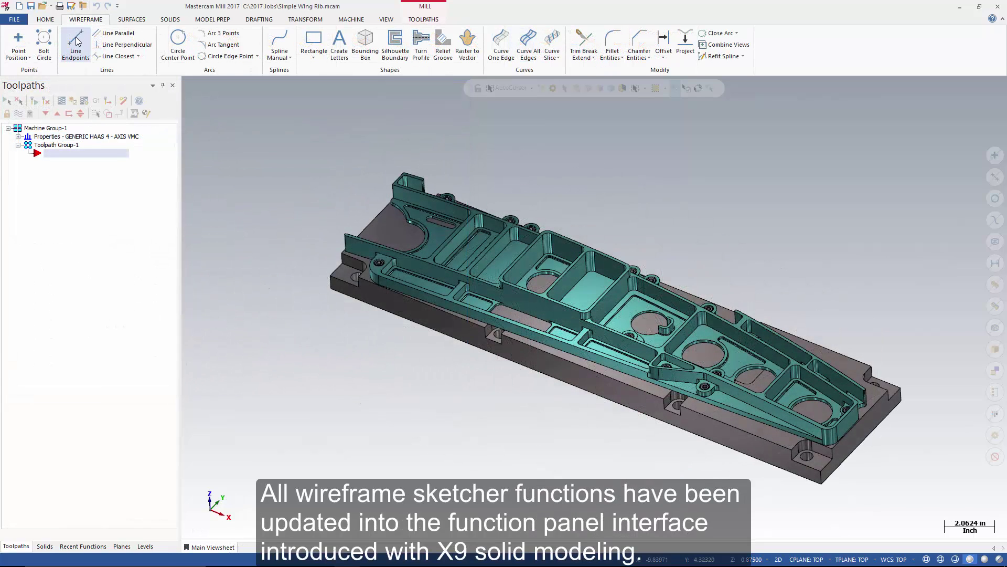
Show the Line Endpoints, Circle Center Point, Spline Manual and Rectangle function panels in turn.
click(77, 41)
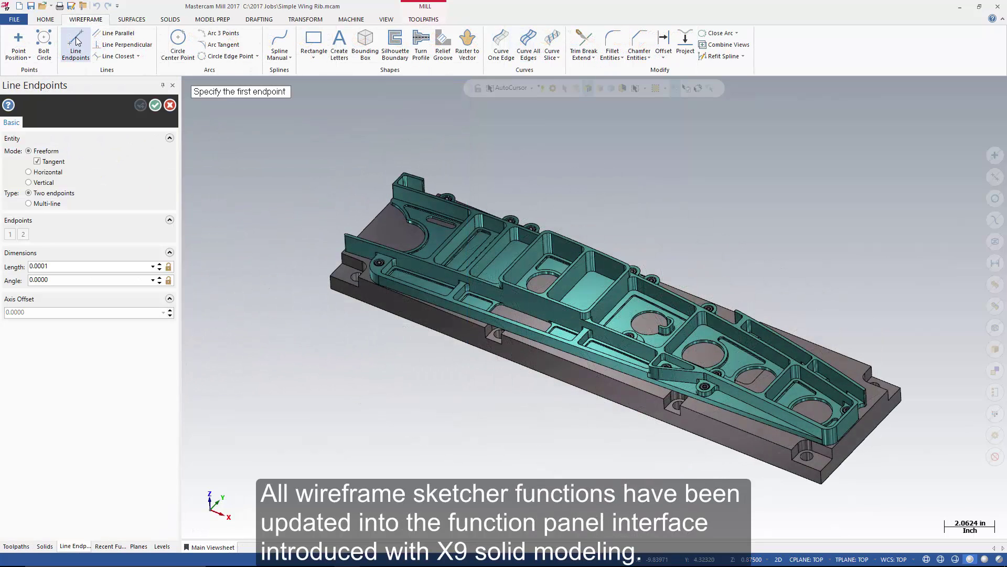
click(179, 43)
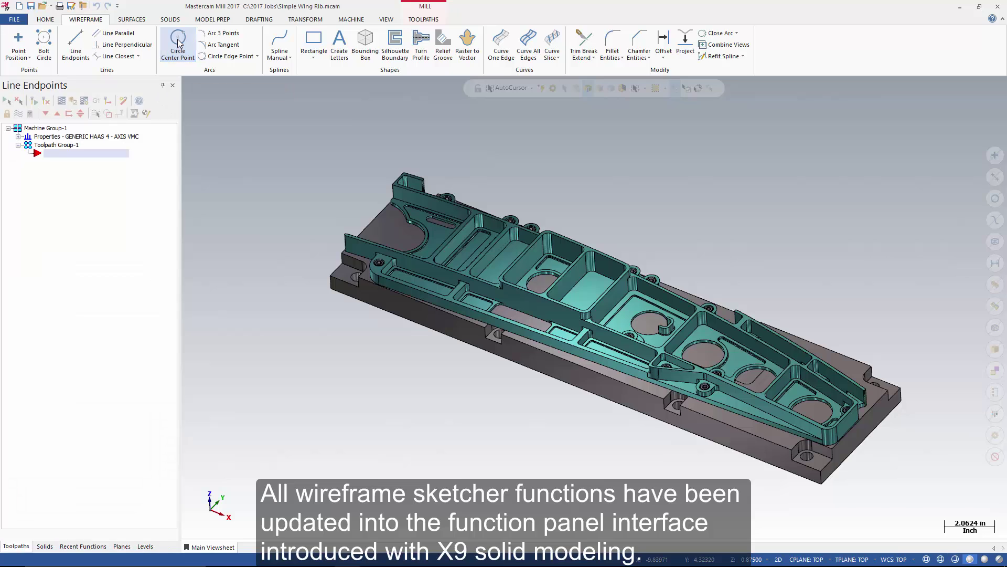
click(278, 42)
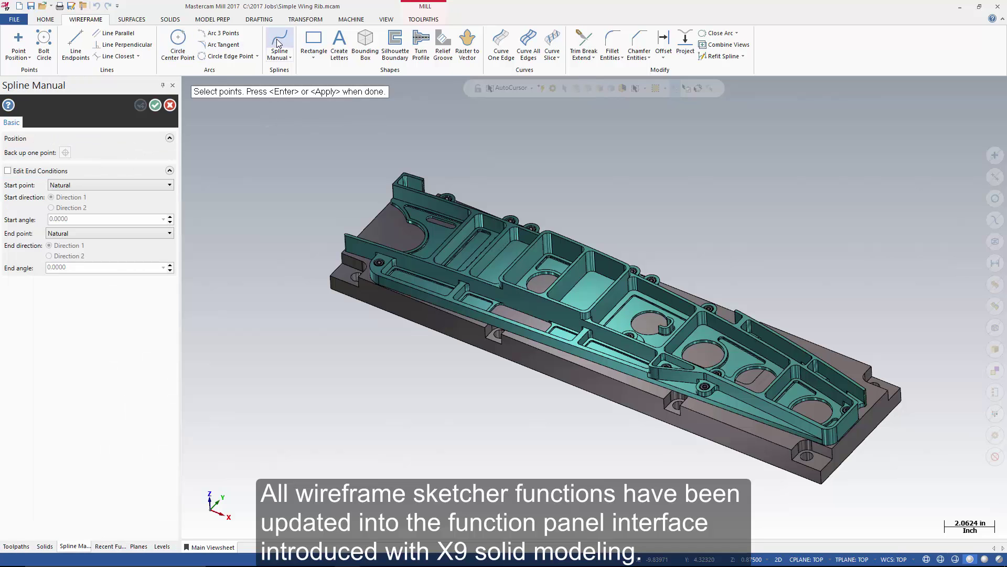
click(317, 42)
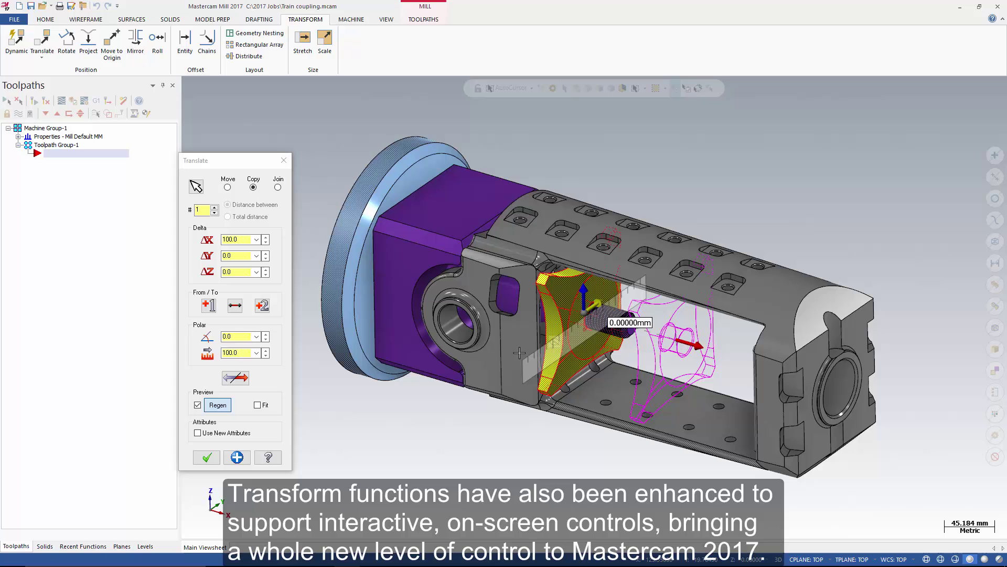
Drag the Translate copy down along Y, then swing it to 256.4 mm at 255.7°.
drag(497, 371, 436, 400)
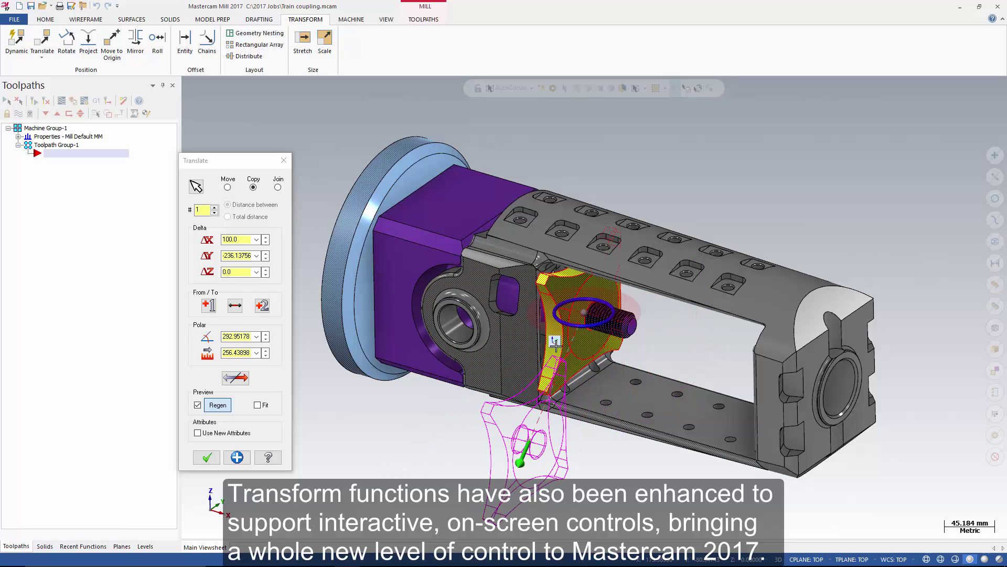
mouse_move(588, 326)
drag(589, 326, 394, 393)
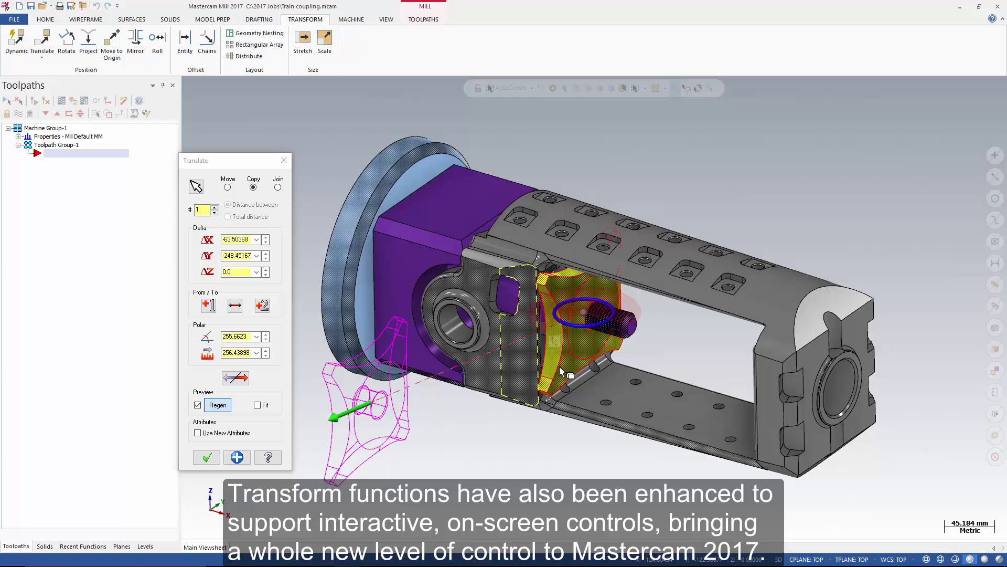